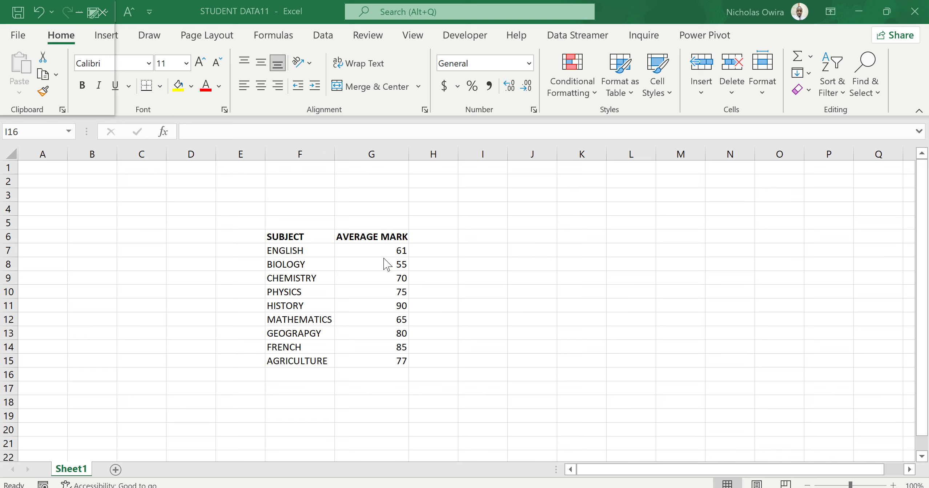
Insert the recommended clustered column chart based on the subject and average mark table
{"action": "left_click", "coordinate": [281, 238]}
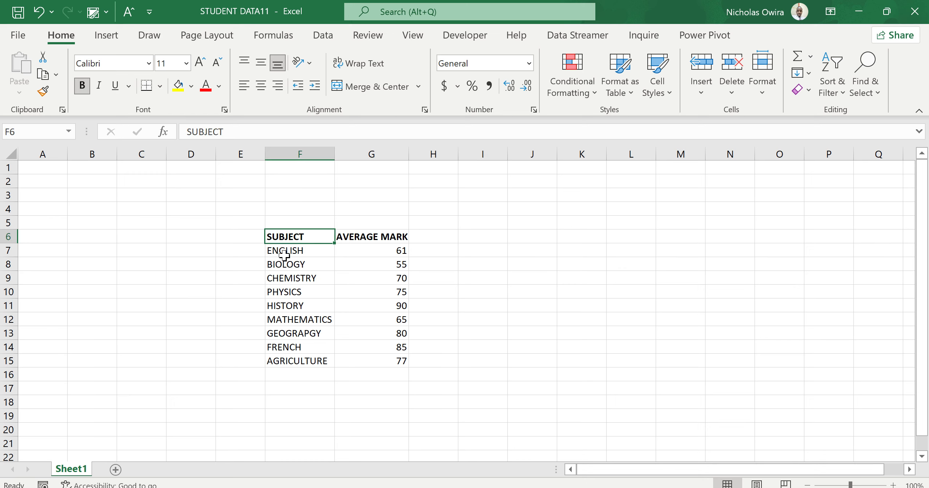
{"action": "left_click", "coordinate": [351, 239]}
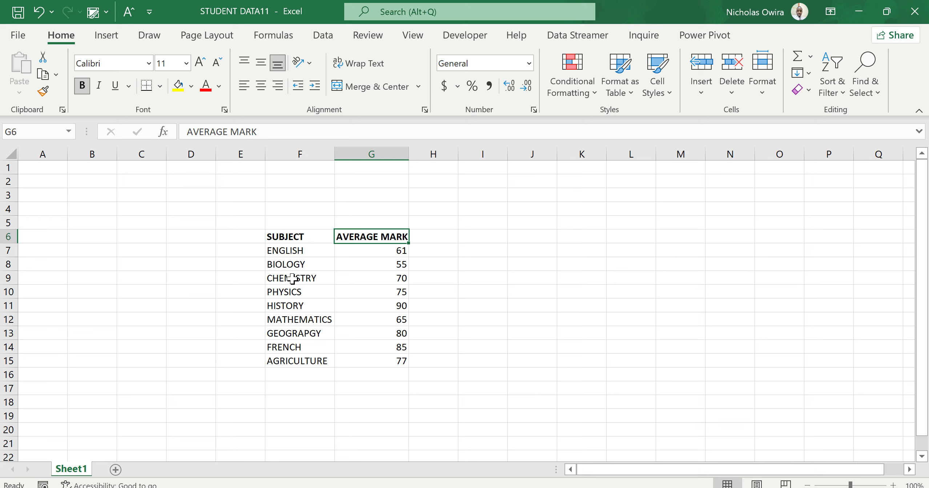
{"action": "left_click", "coordinate": [318, 279]}
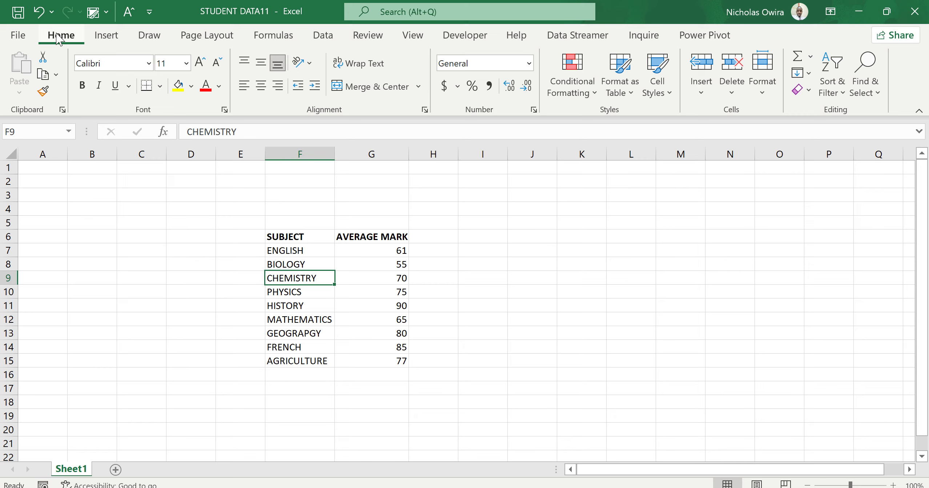
{"action": "left_click", "coordinate": [109, 36]}
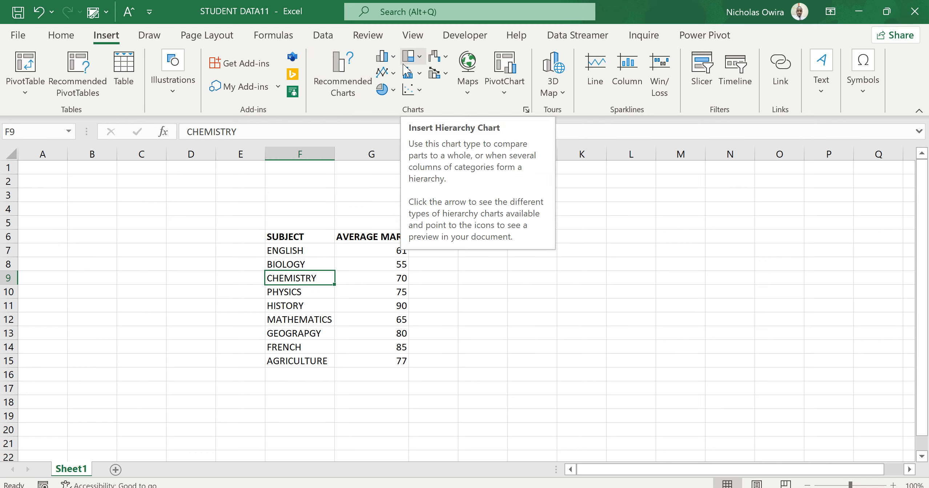
{"action": "left_click", "coordinate": [346, 80]}
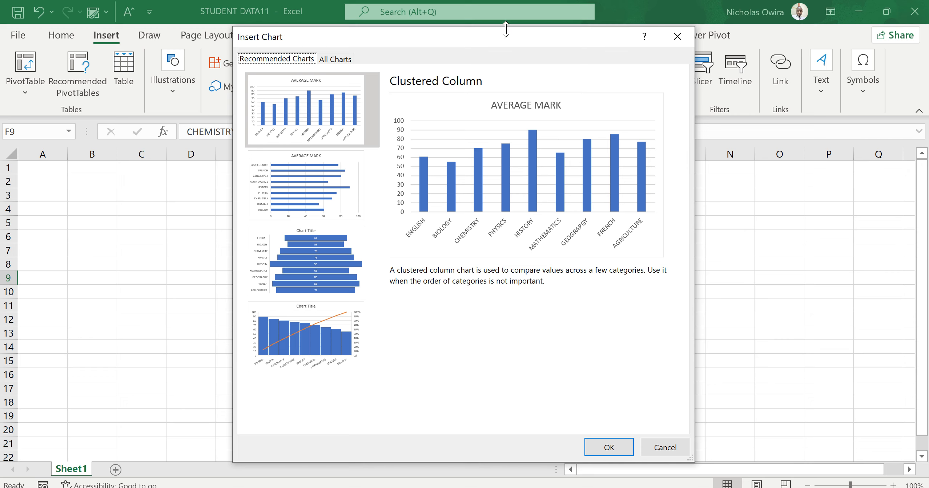
{"action": "left_click_drag", "start_coordinate": [511, 38], "coordinate": [607, 32]}
{"action": "left_click", "coordinate": [705, 441]}
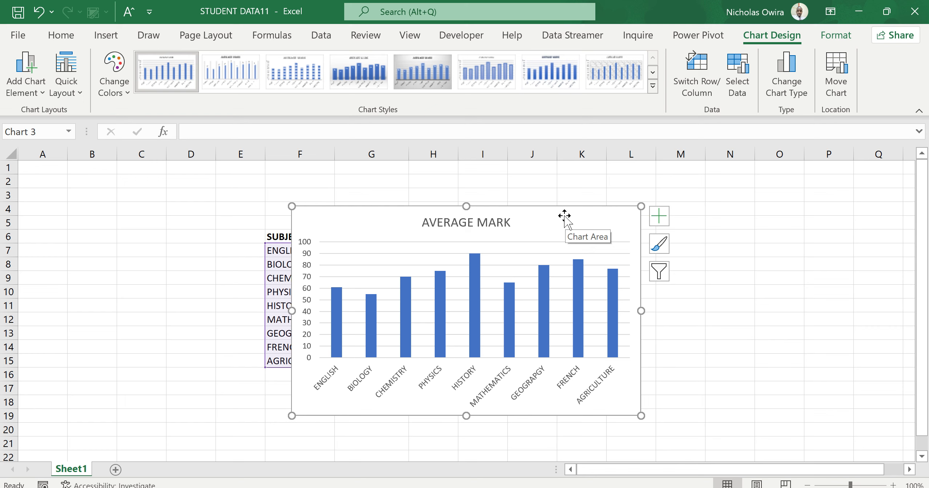
Move the chart beside the data table, starting in column H, and enlarge its width and height slightly
{"action": "left_click_drag", "start_coordinate": [564, 217], "coordinate": [700, 202]}
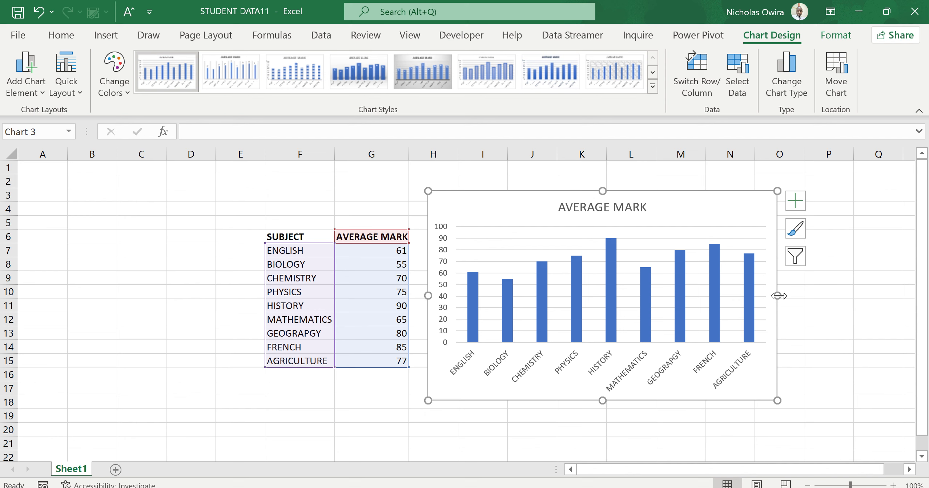
{"action": "left_click_drag", "start_coordinate": [778, 296], "coordinate": [822, 296]}
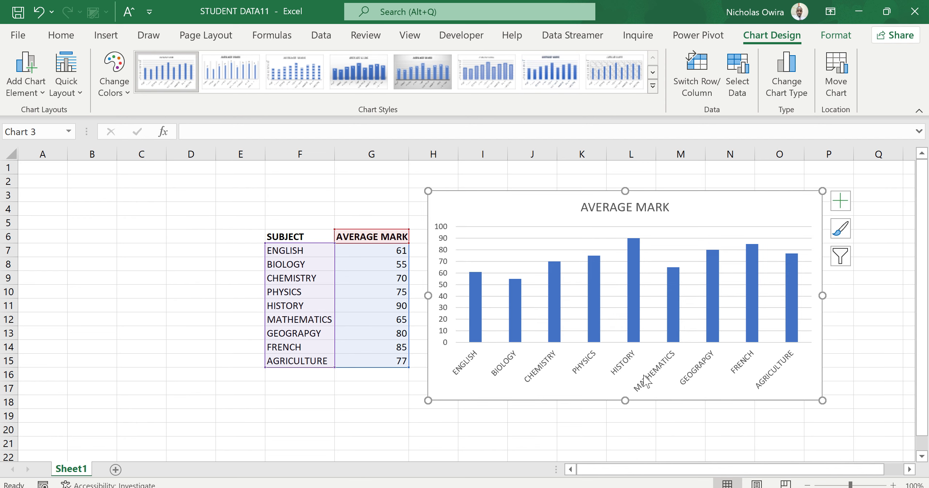
{"action": "left_click_drag", "start_coordinate": [624, 400], "coordinate": [628, 417]}
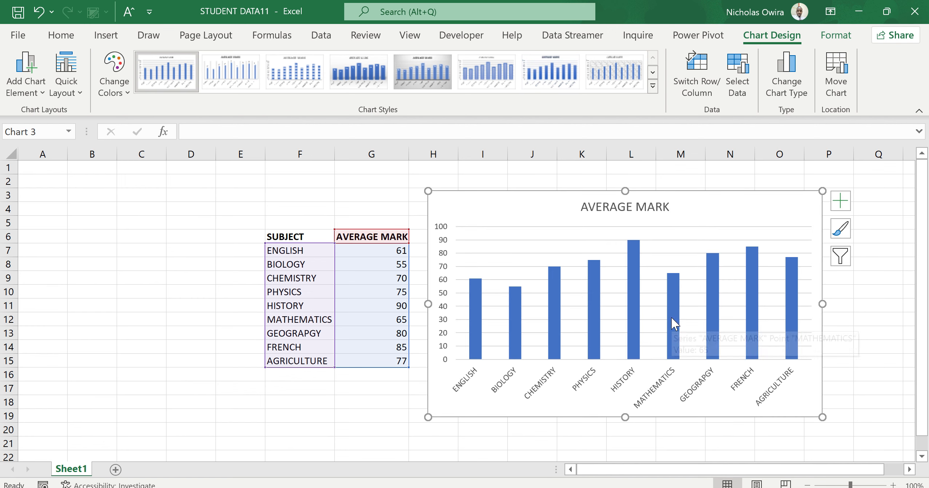
Remove the axes, chart title and gridlines so that only the columns remain on the chart
{"action": "mouse_move", "coordinate": [671, 319]}
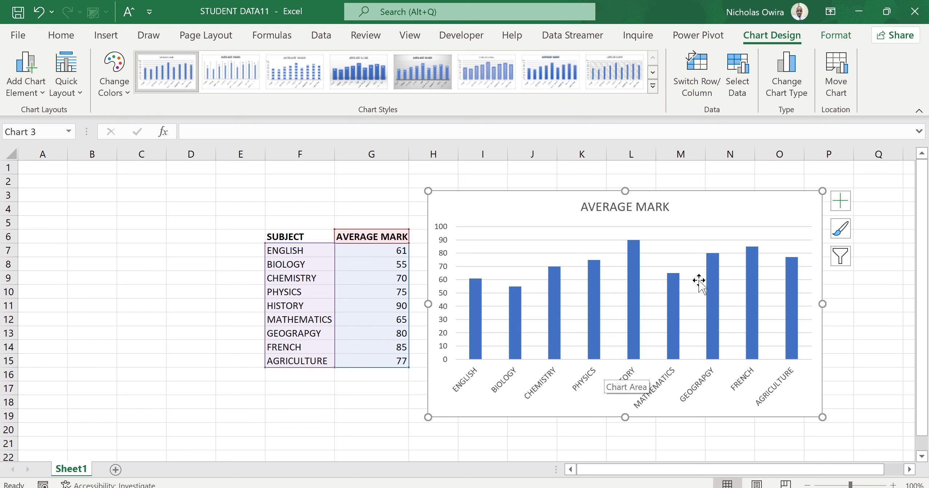
{"action": "mouse_move", "coordinate": [717, 273]}
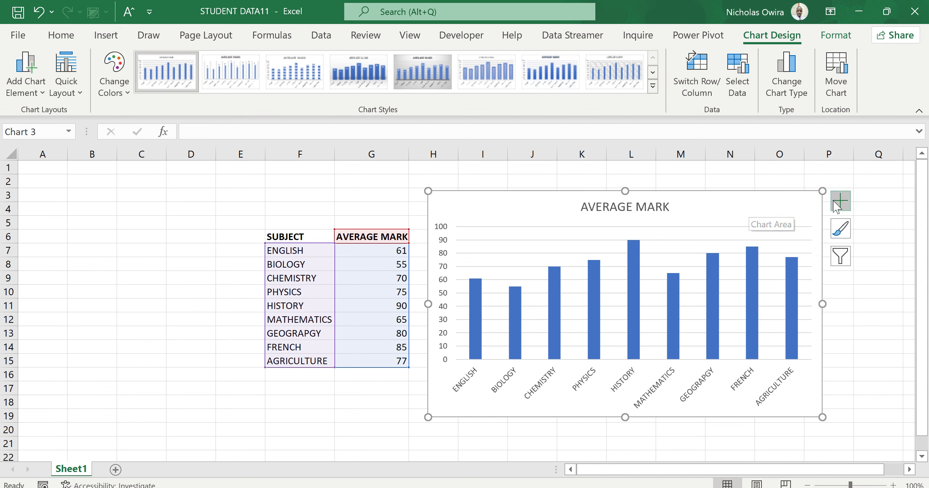
{"action": "left_click", "coordinate": [839, 201]}
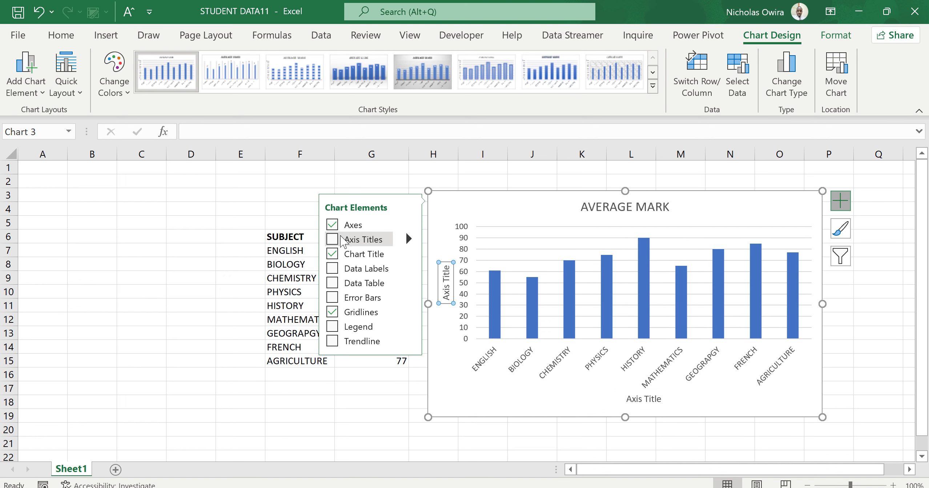
{"action": "left_click", "coordinate": [332, 225]}
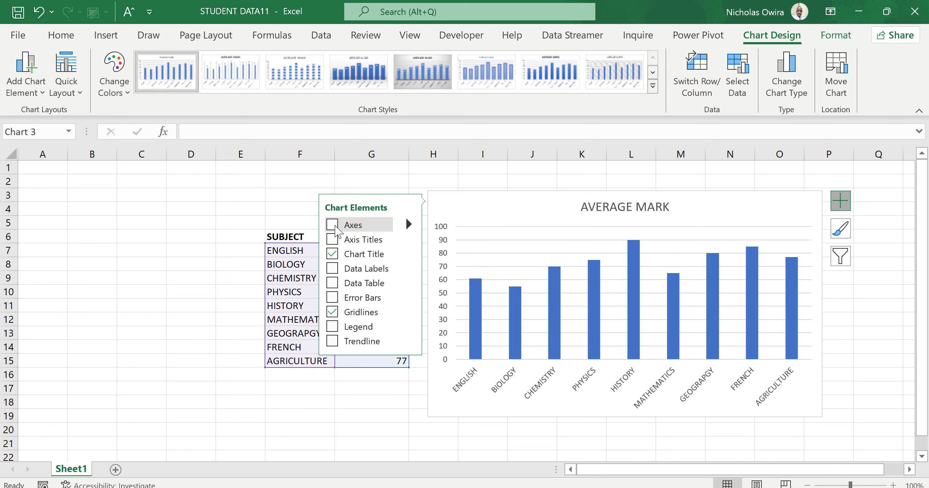
{"action": "left_click", "coordinate": [332, 254]}
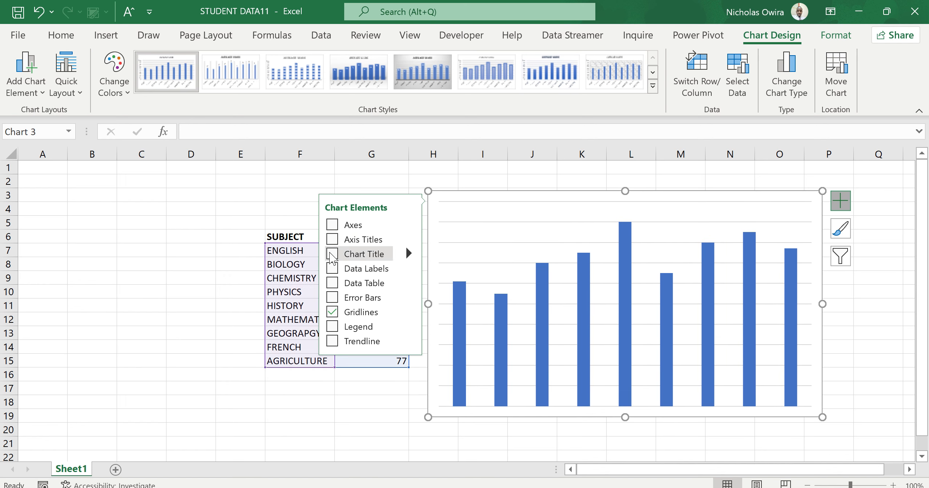
{"action": "left_click", "coordinate": [332, 312]}
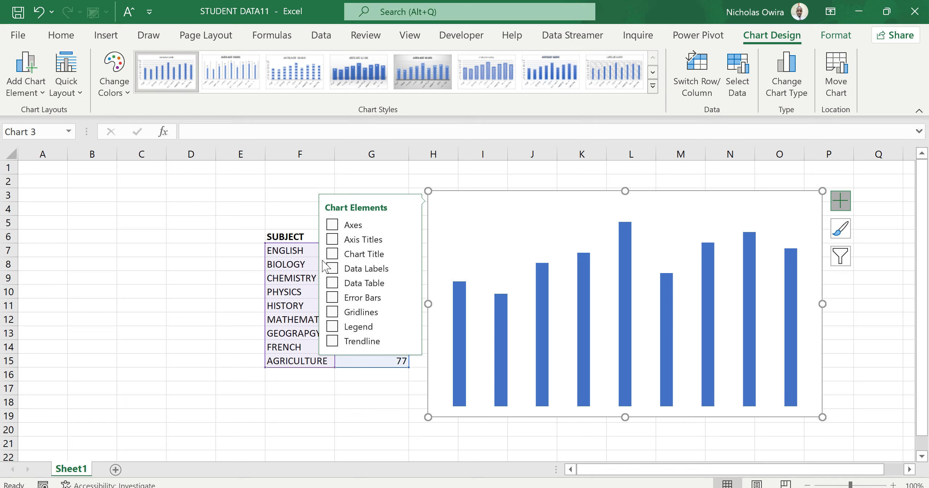
Toggle the axis titles on and off again, and turn the chart title back on
{"action": "left_click", "coordinate": [333, 239]}
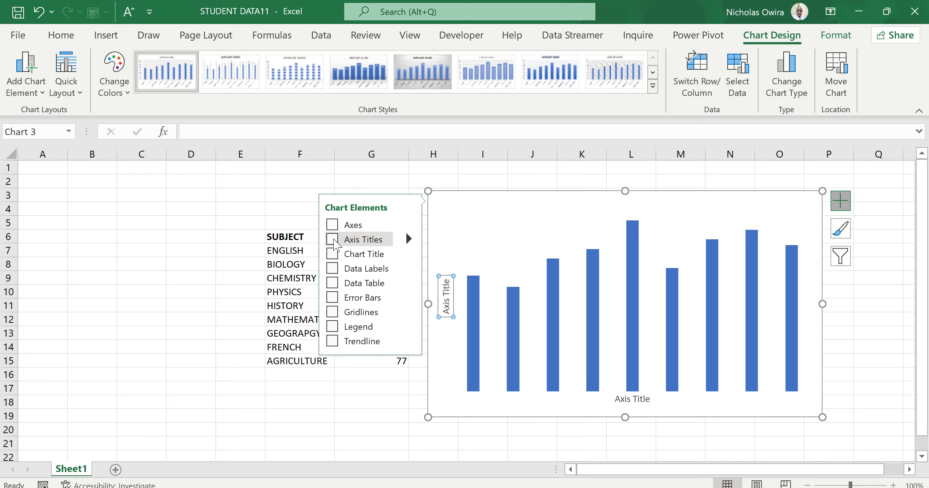
{"action": "left_click", "coordinate": [333, 239]}
{"action": "left_click", "coordinate": [332, 254]}
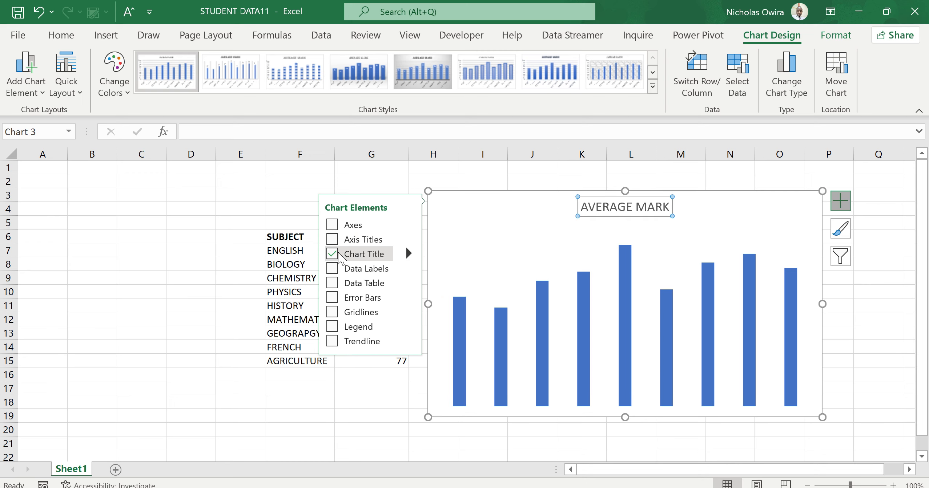
Clear the existing text of the chart title and keep the empty title box ready for editing
{"action": "left_click", "coordinate": [642, 204]}
{"action": "left_click_drag", "start_coordinate": [649, 206], "coordinate": [635, 205]}
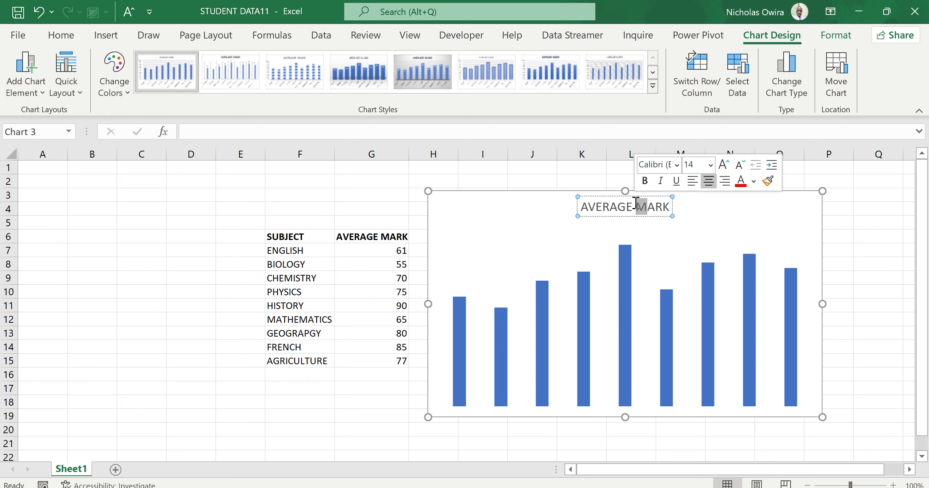
{"action": "double_click", "coordinate": [635, 204]}
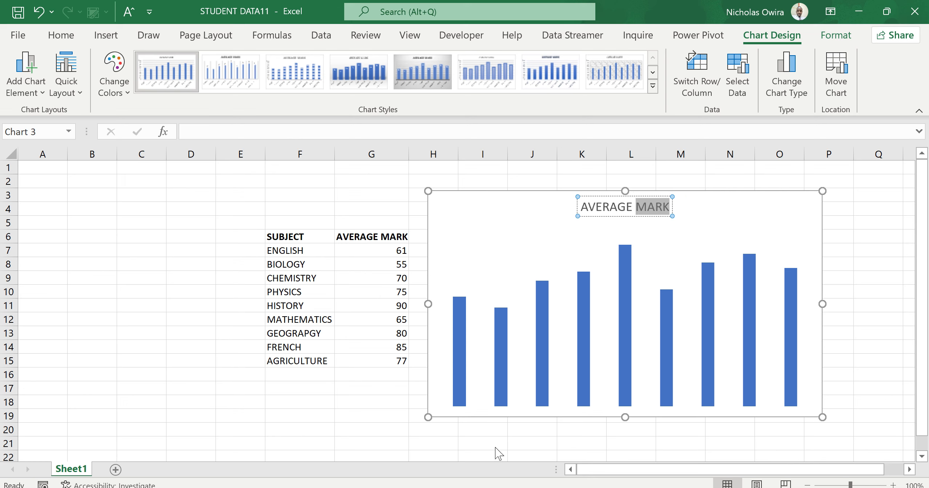
{"action": "left_click", "coordinate": [588, 450]}
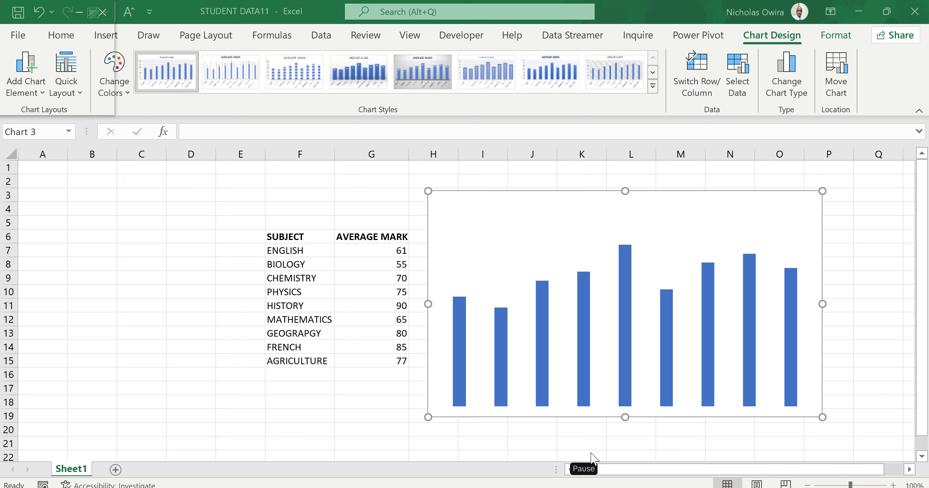
{"action": "left_click", "coordinate": [628, 200]}
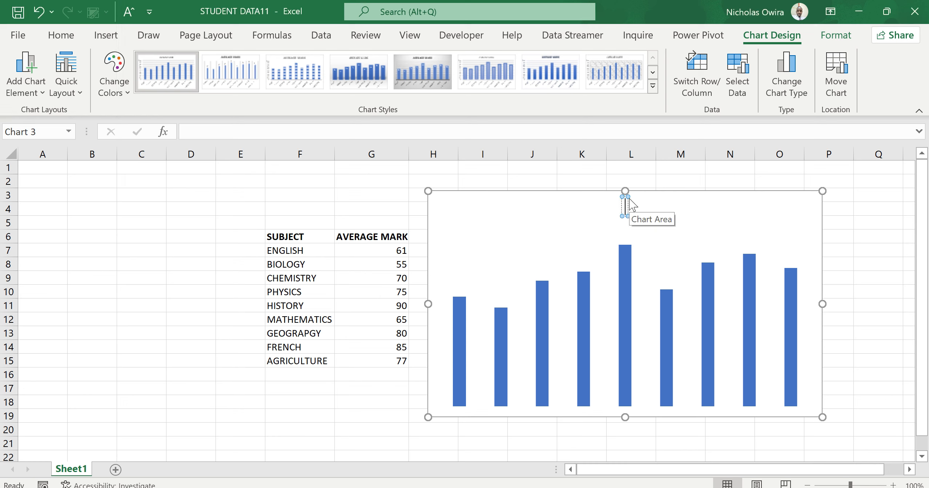
{"action": "type", "text": "STUDENTS MARK"}
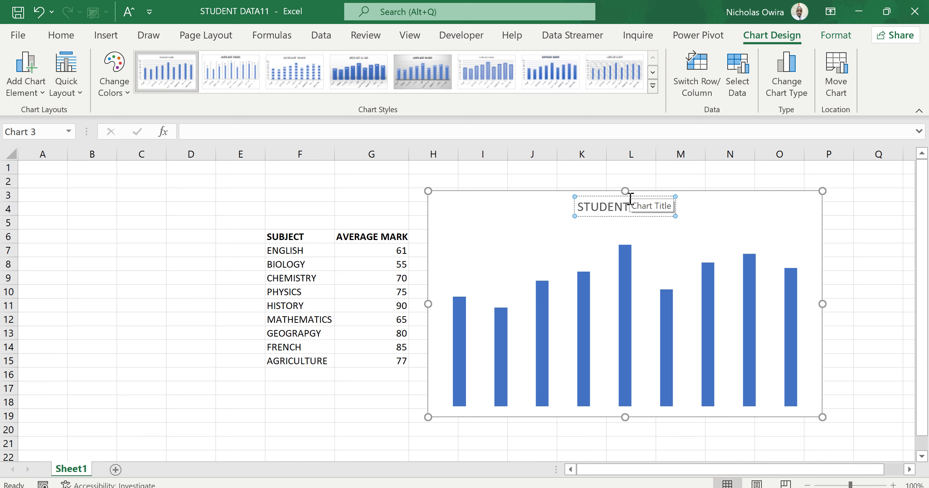
{"action": "key", "text": "BackSpace"}
{"action": "key", "text": "BackSpace"}
{"action": "key", "text": "BackSpace"}
{"action": "key", "text": "BackSpace"}
{"action": "key", "text": "BackSpace"}
{"action": "key", "text": "BackSpace"}
{"action": "key", "text": "BackSpace"}
{"action": "key", "text": "BackSpace"}
{"action": "key", "text": "BackSpace"}
{"action": "key", "text": "BackSpace"}
{"action": "key", "text": "BackSpace"}
{"action": "key", "text": "BackSpace"}
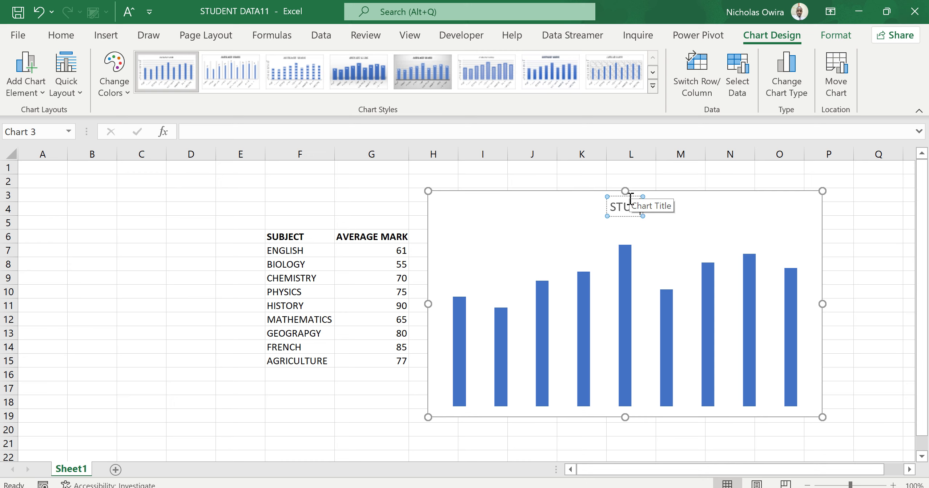
{"action": "key", "text": "BackSpace"}
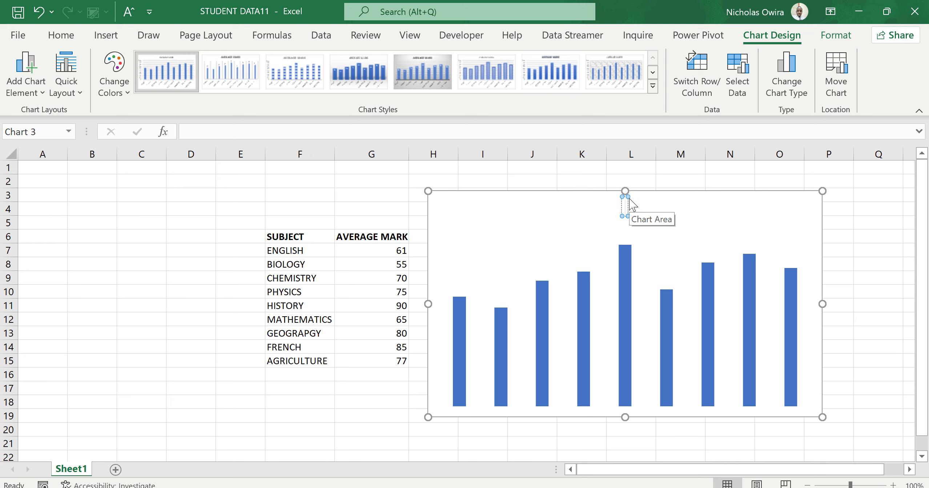
Enter "SUBJECTS AVERAGESCORES" as the chart title, followed by a line break, and leave the title
{"action": "type", "text": "SUBJECTS AVERAGESCORE"}
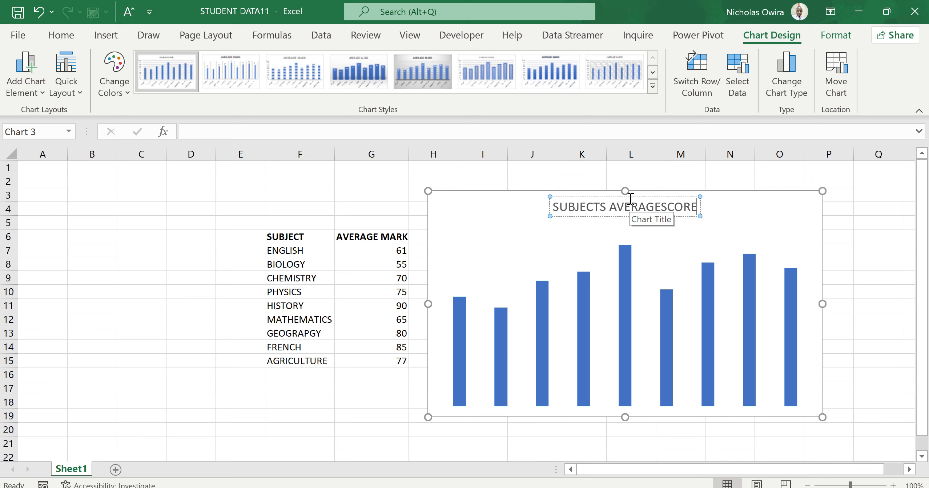
{"action": "type", "text": "S"}
{"action": "key", "text": "Return"}
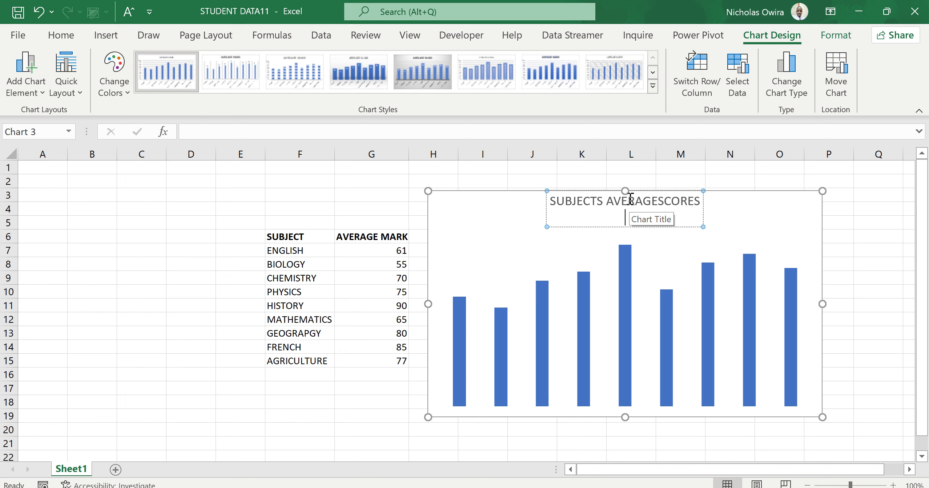
{"action": "left_click", "coordinate": [716, 229]}
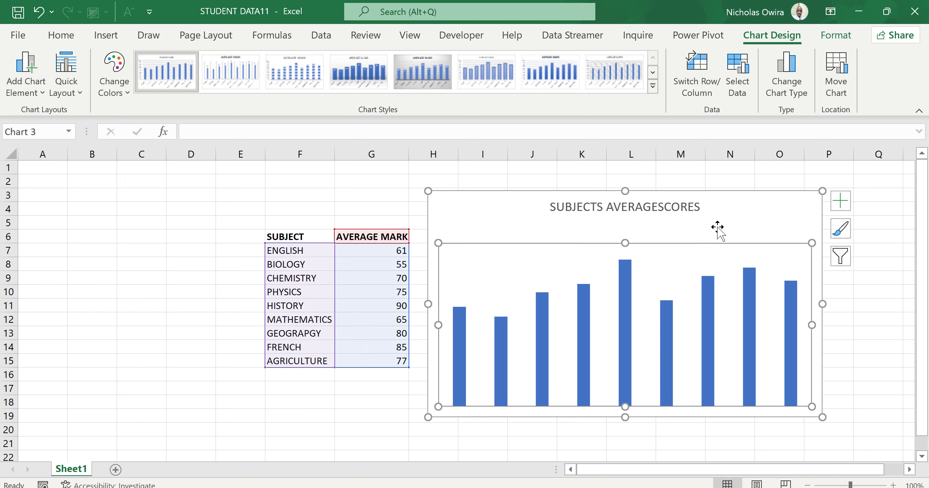
Make the whole chart title bold and set its font size to 16
{"action": "left_click", "coordinate": [658, 211]}
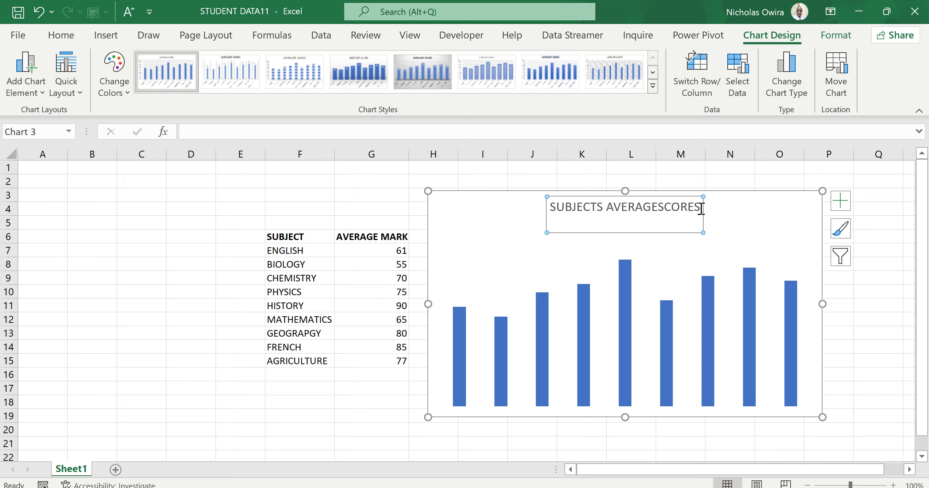
{"action": "left_click", "coordinate": [591, 455]}
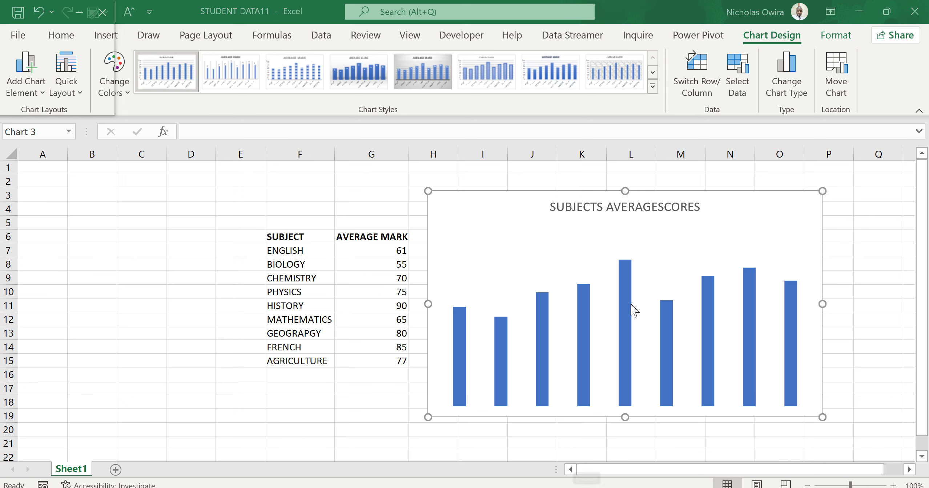
{"action": "left_click", "coordinate": [704, 206]}
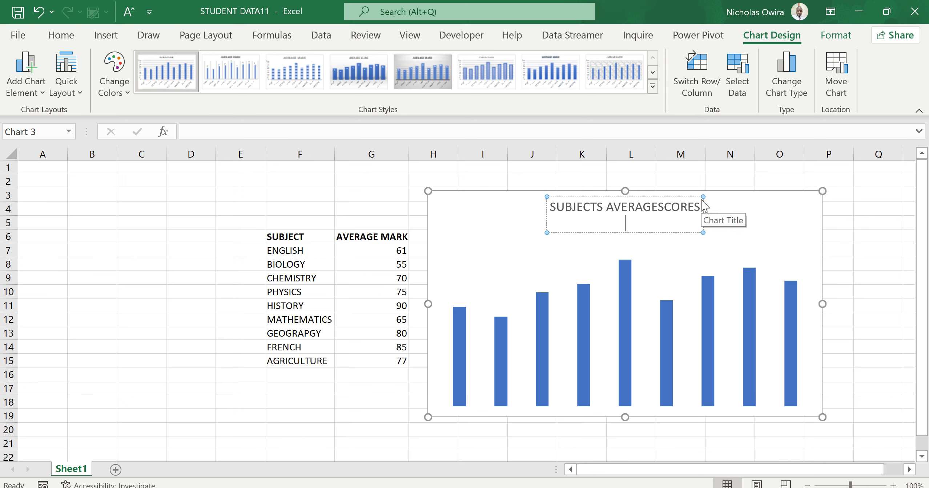
{"action": "left_click_drag", "start_coordinate": [700, 203], "coordinate": [568, 222]}
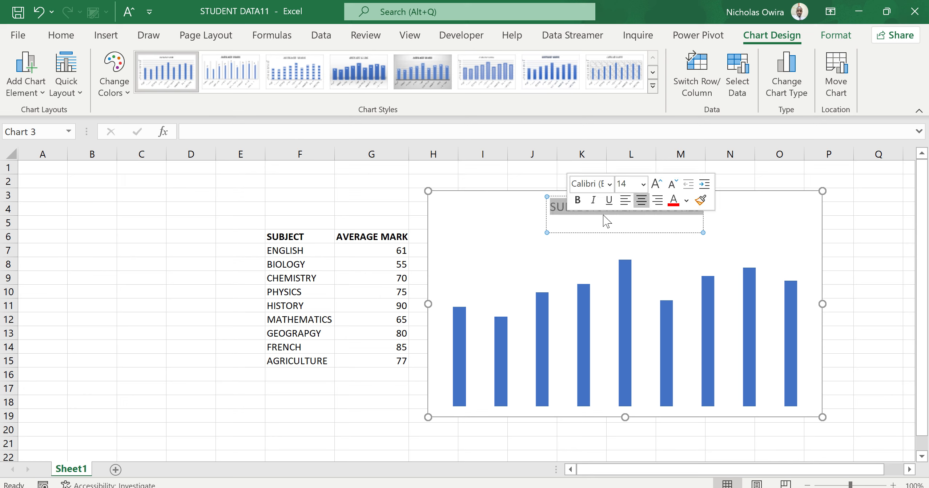
{"action": "left_click", "coordinate": [580, 201]}
{"action": "left_click", "coordinate": [643, 184]}
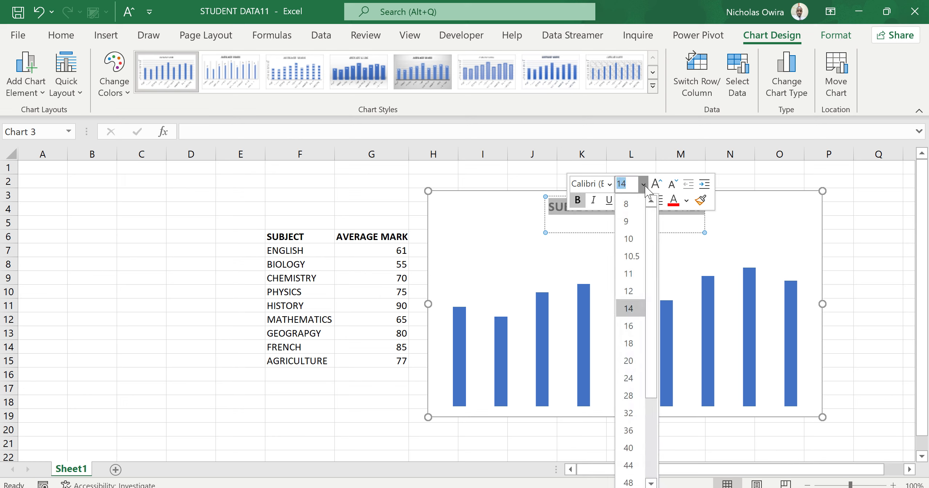
{"action": "left_click", "coordinate": [627, 319]}
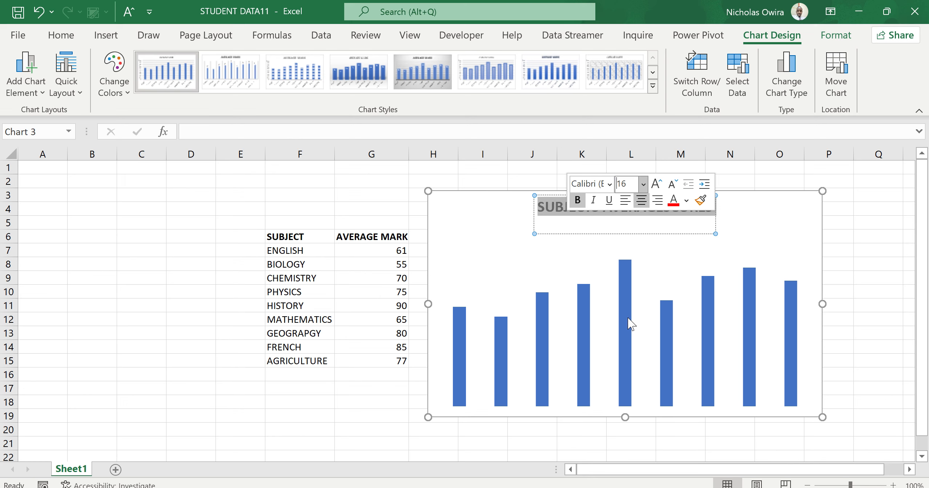
{"action": "left_click", "coordinate": [664, 273]}
{"action": "left_click", "coordinate": [695, 230]}
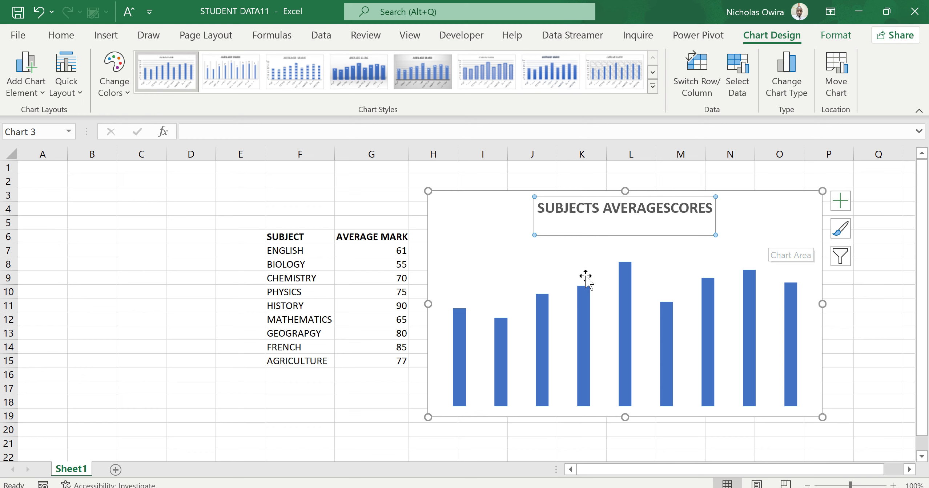
{"action": "left_click", "coordinate": [438, 329]}
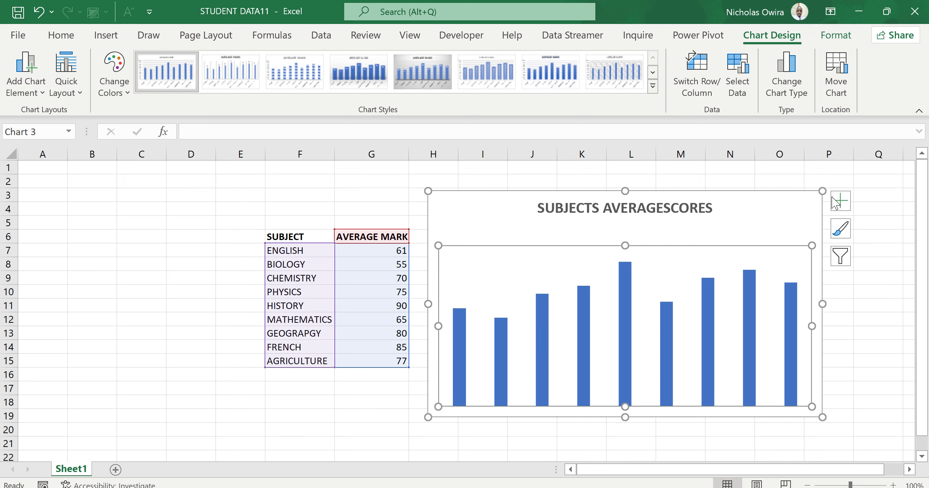
Turn on the chart's axes and axis titles, keeping the chart title on
{"action": "left_click", "coordinate": [844, 200]}
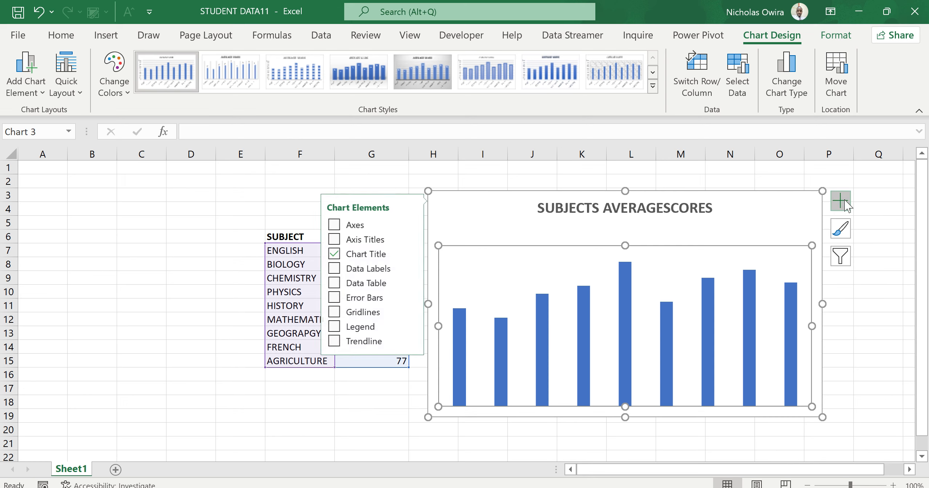
{"action": "left_click", "coordinate": [331, 226]}
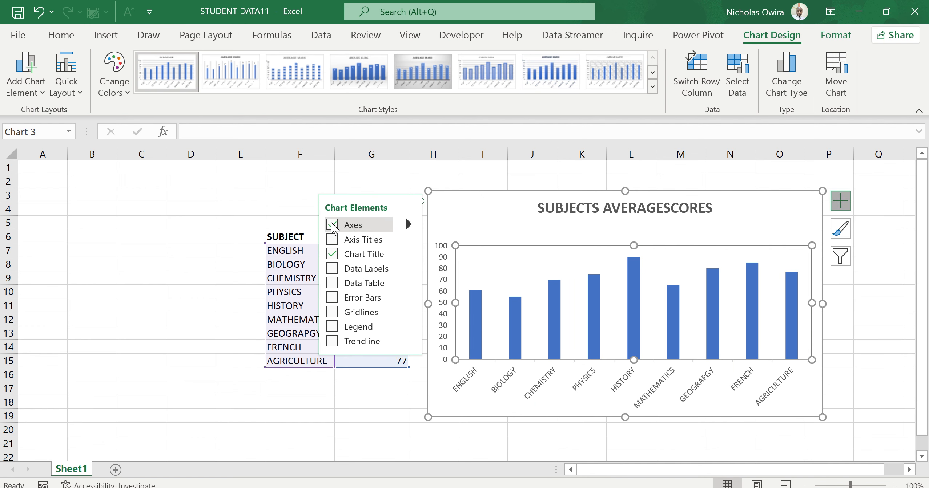
{"action": "left_click", "coordinate": [332, 240]}
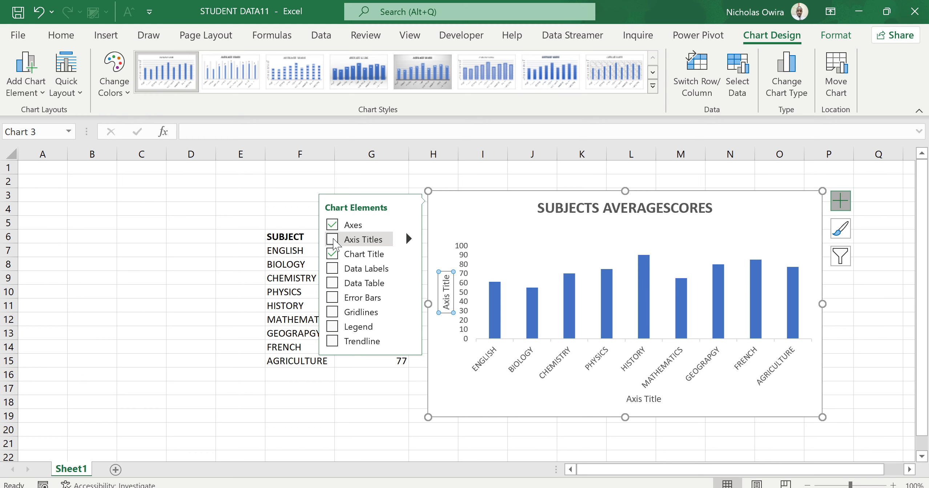
{"action": "left_click", "coordinate": [333, 241]}
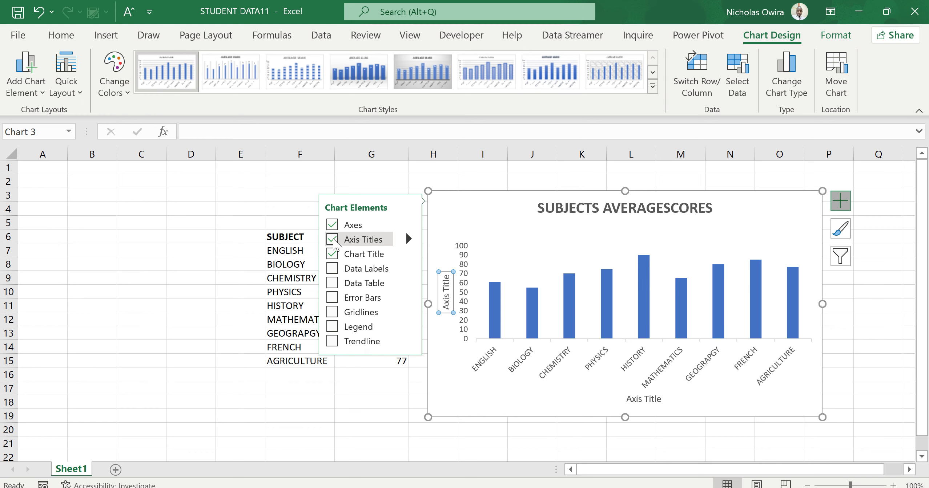
Replace the placeholder text of the vertical axis title with "AVERAGE SCORE"
{"action": "double_click", "coordinate": [447, 290]}
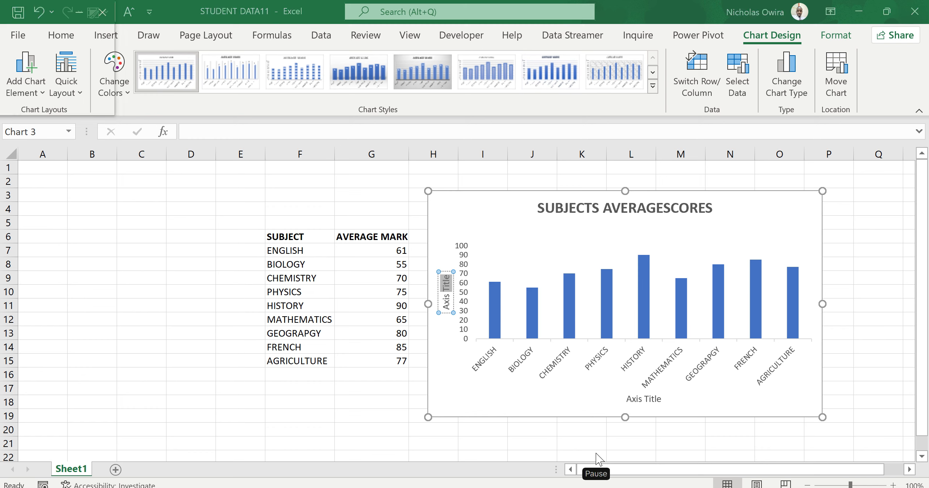
{"action": "key", "text": "Delete"}
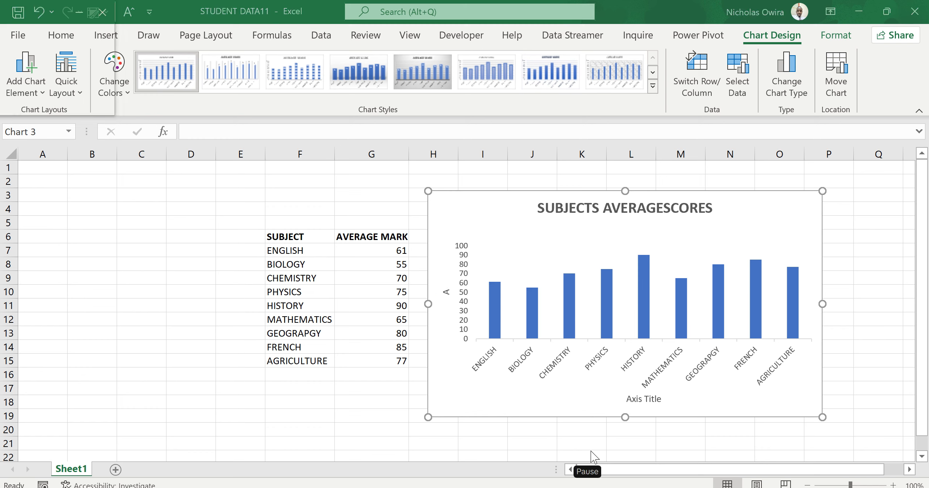
{"action": "left_click", "coordinate": [447, 291]}
{"action": "type", "text": "AVERAGE SCORE"}
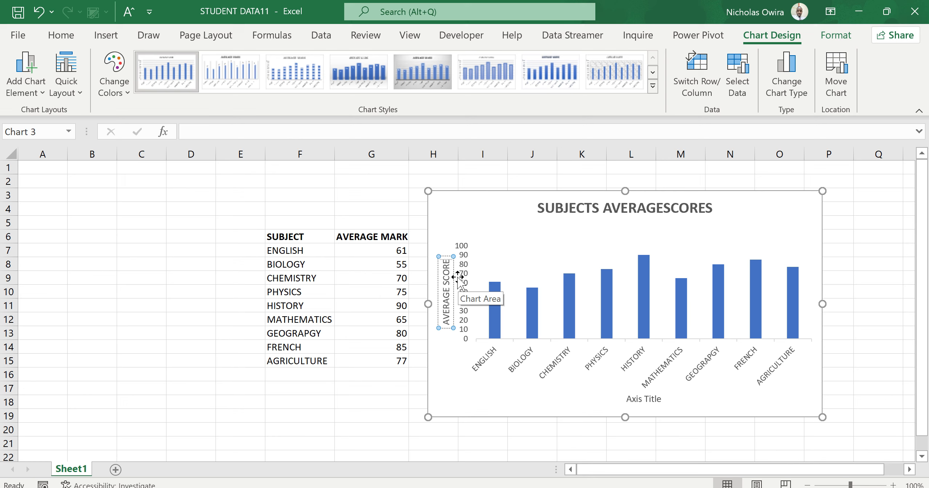
Make the whole vertical axis title bold and set its font size to 14
{"action": "double_click", "coordinate": [446, 271]}
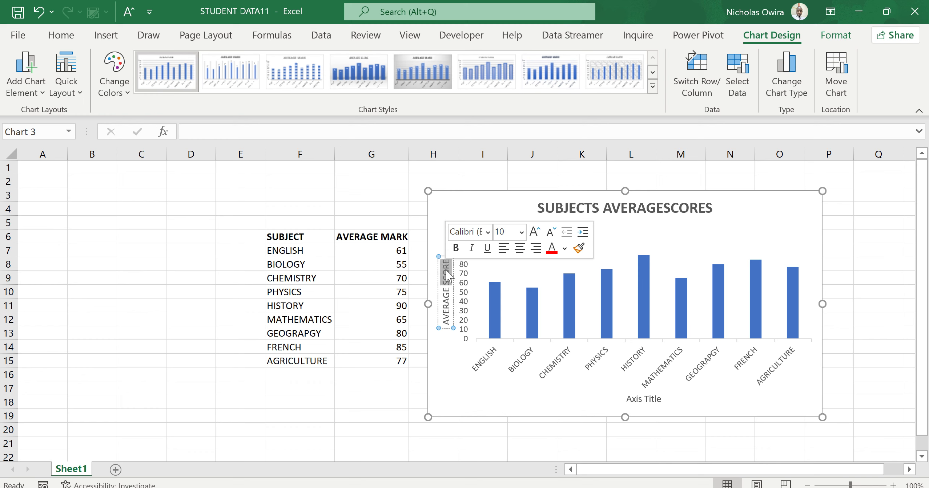
{"action": "left_click_drag", "start_coordinate": [446, 262], "coordinate": [456, 317]}
{"action": "left_click", "coordinate": [462, 302]}
{"action": "left_click", "coordinate": [528, 287]}
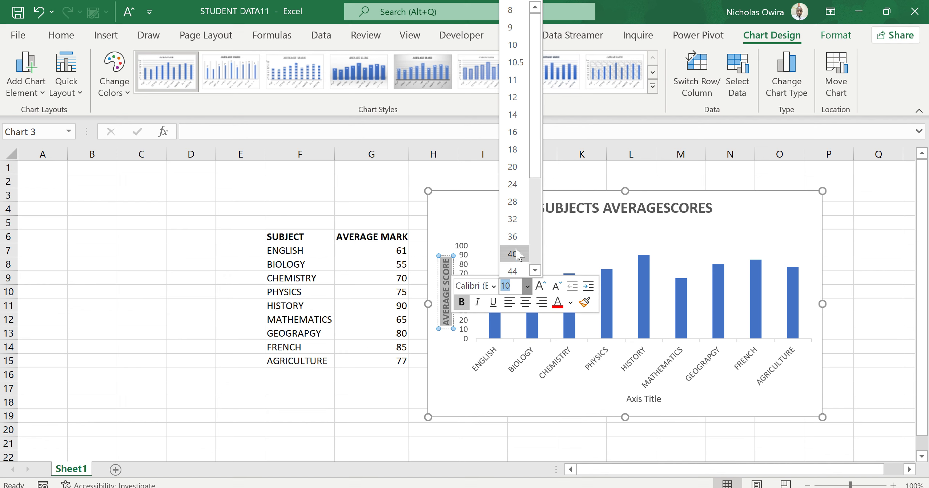
{"action": "left_click", "coordinate": [514, 110]}
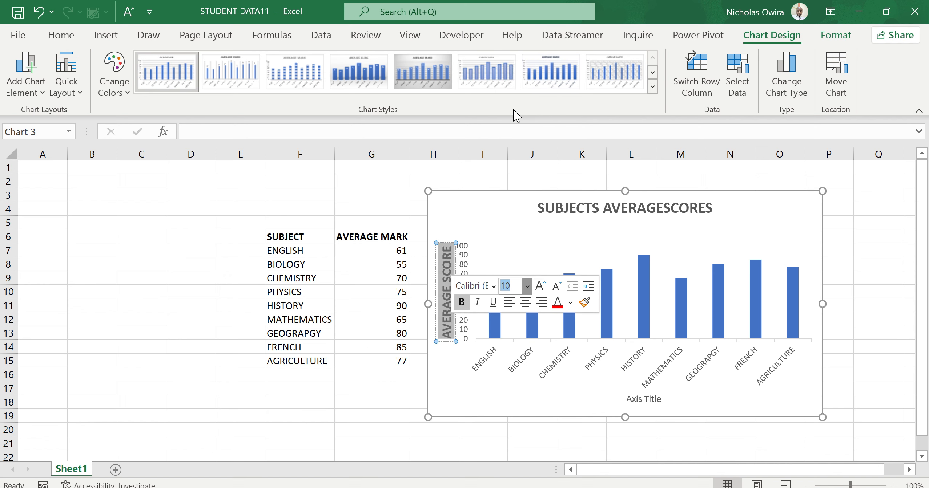
{"action": "left_click", "coordinate": [651, 400]}
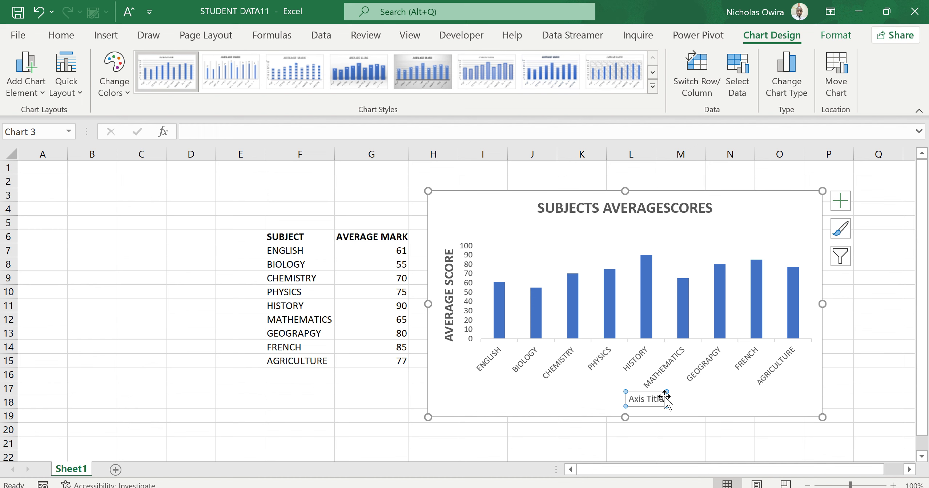
{"action": "key", "text": "Escape"}
{"action": "key", "text": "Delete"}
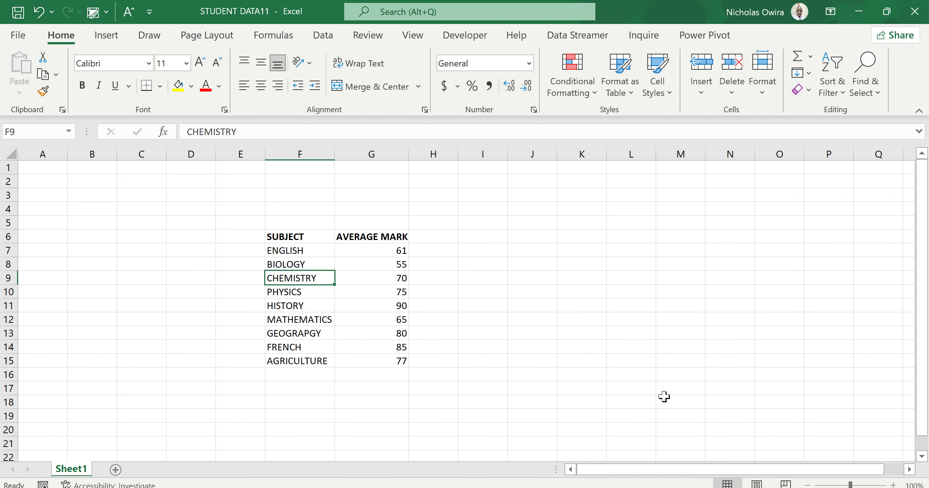
{"action": "key", "text": "ctrl+z"}
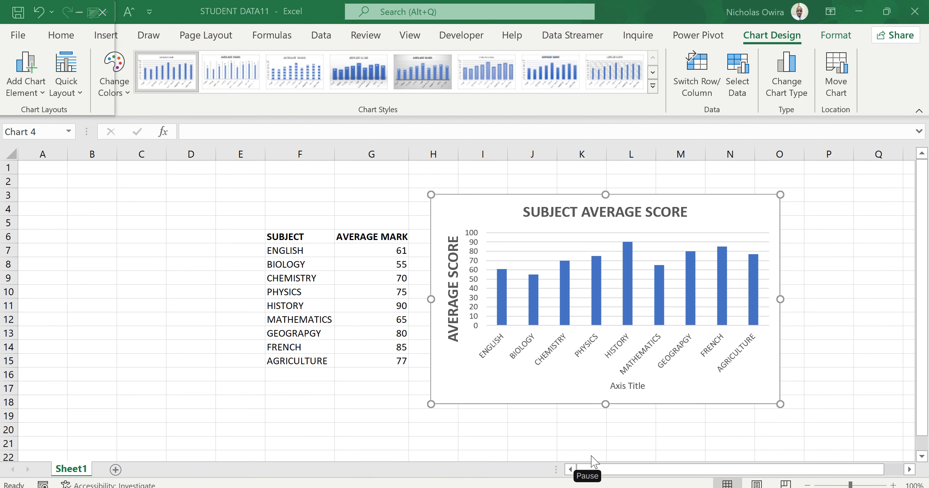
Replace the placeholder text of the horizontal axis title with "SUJECT NAME"
{"action": "left_click", "coordinate": [632, 386]}
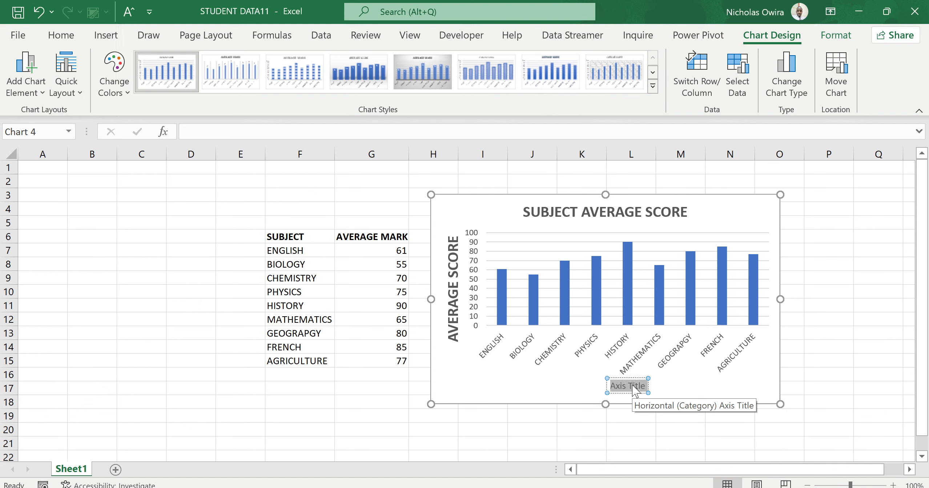
{"action": "type", "text": "SUJECT NAME"}
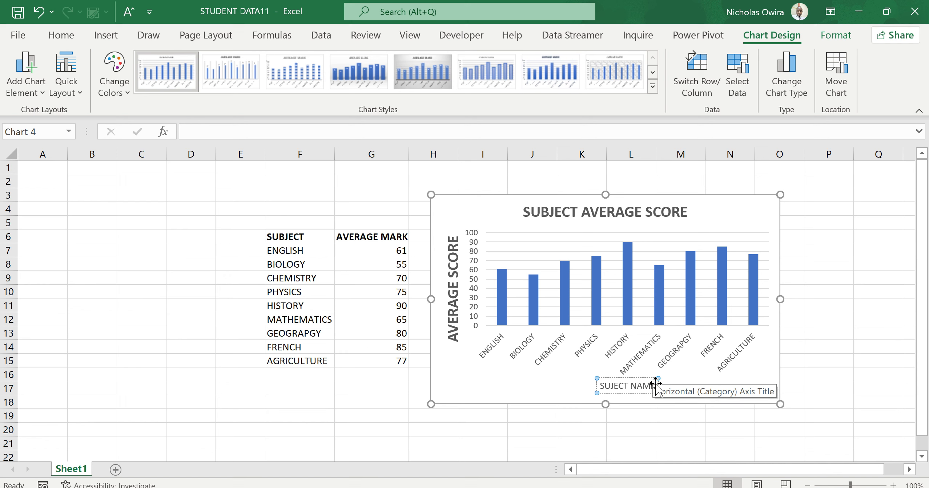
Make the whole horizontal axis title bold, set its font size to 16, and leave the title
{"action": "triple_click", "coordinate": [617, 388]}
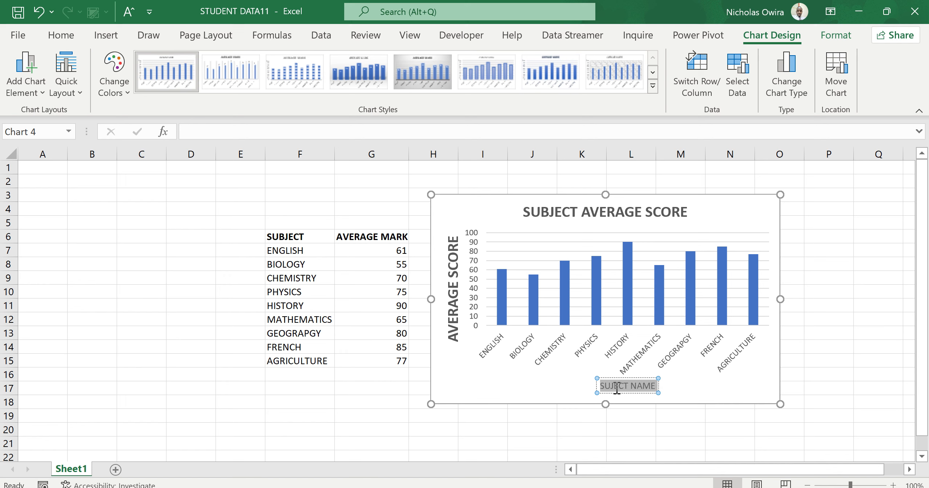
{"action": "left_click", "coordinate": [624, 366]}
{"action": "left_click", "coordinate": [689, 350]}
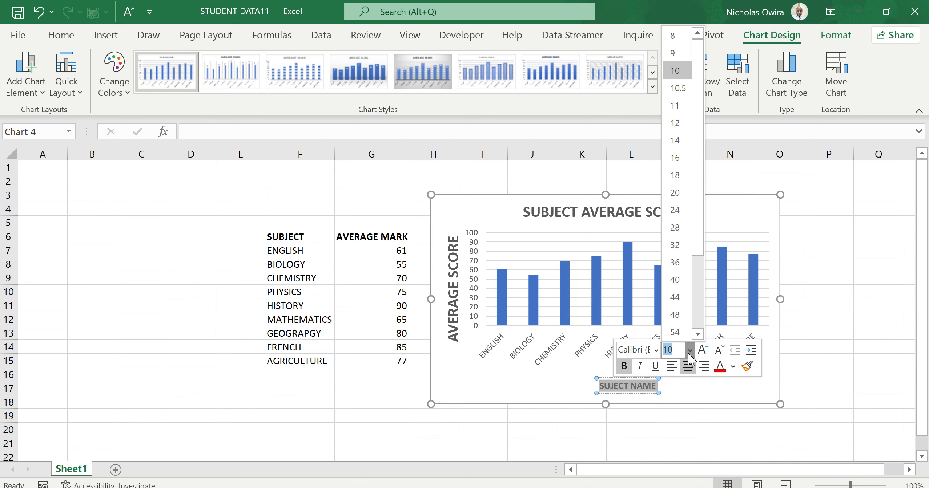
{"action": "left_click", "coordinate": [677, 158]}
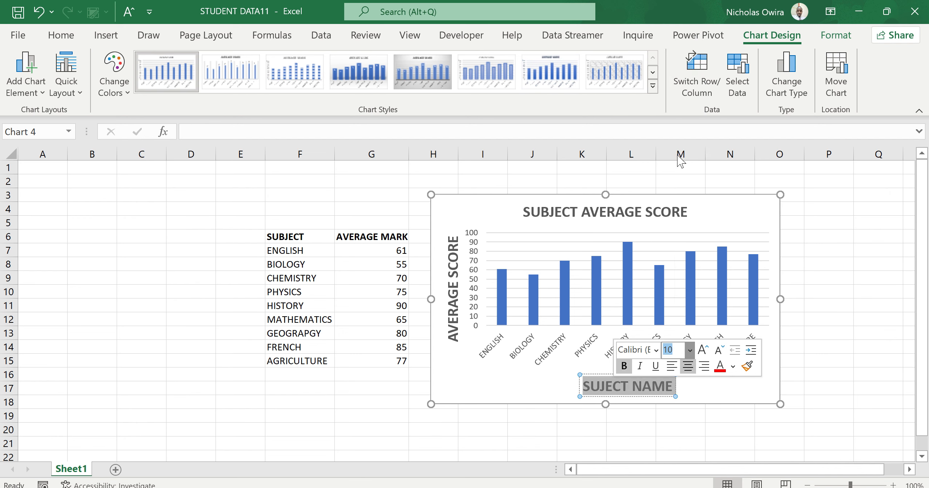
{"action": "left_click", "coordinate": [537, 370]}
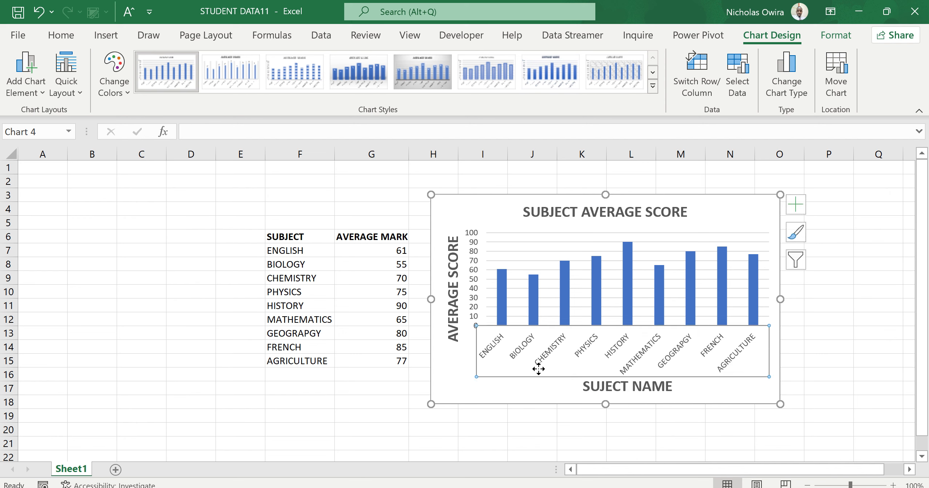
{"action": "left_click", "coordinate": [700, 382]}
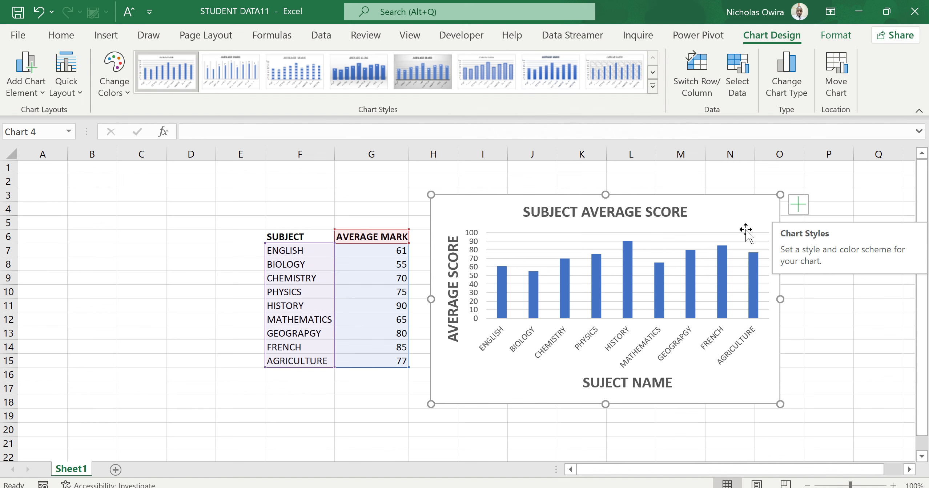
Try out several chart styles, apply the dark gray gradient style with blue columns, and deselect the chart
{"action": "left_click", "coordinate": [796, 238]}
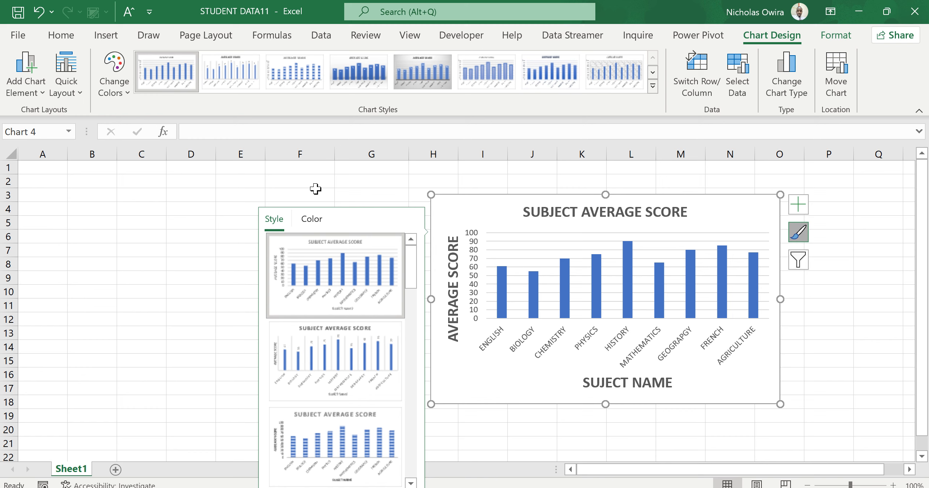
{"action": "left_click_drag", "start_coordinate": [414, 272], "coordinate": [433, 385]}
{"action": "left_click", "coordinate": [352, 310]}
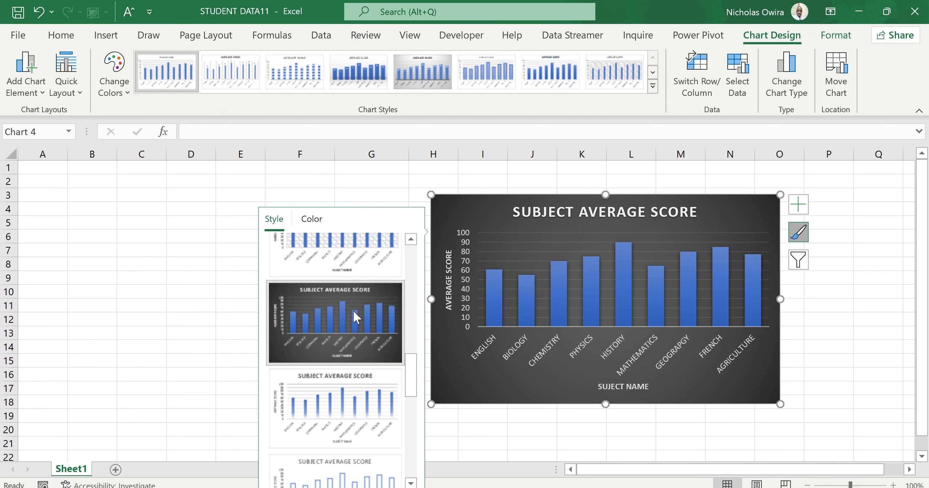
{"action": "left_click", "coordinate": [326, 394]}
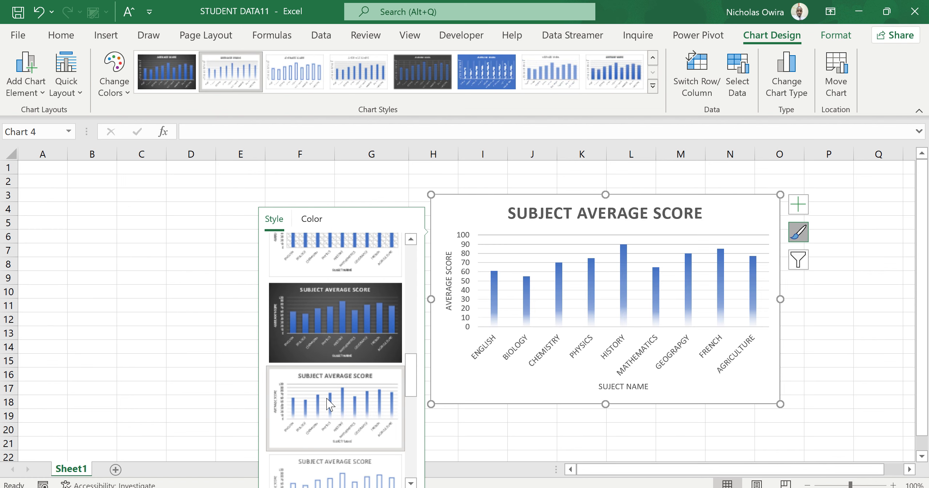
{"action": "left_click", "coordinate": [310, 468]}
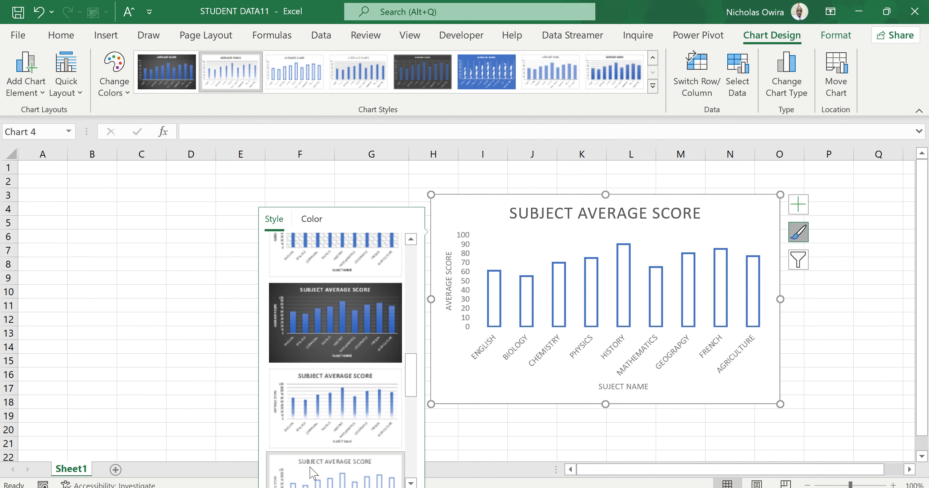
{"action": "left_click", "coordinate": [346, 324]}
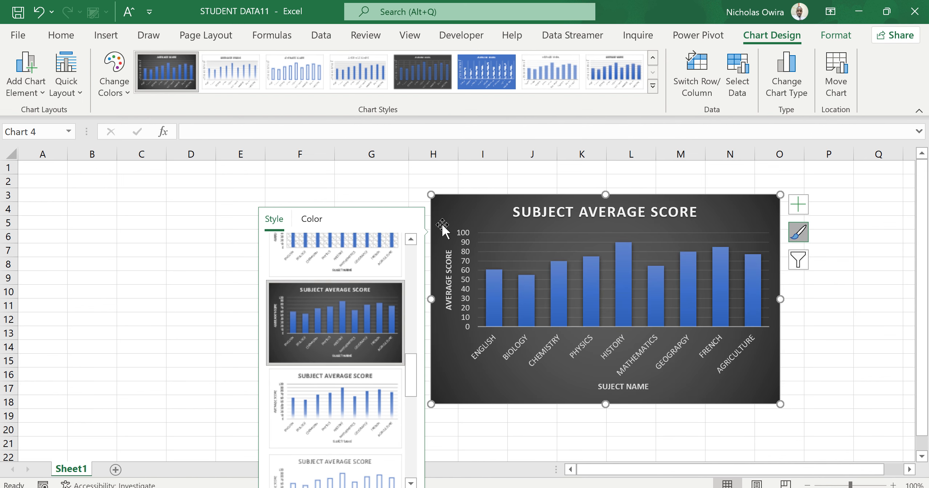
{"action": "left_click", "coordinate": [395, 190]}
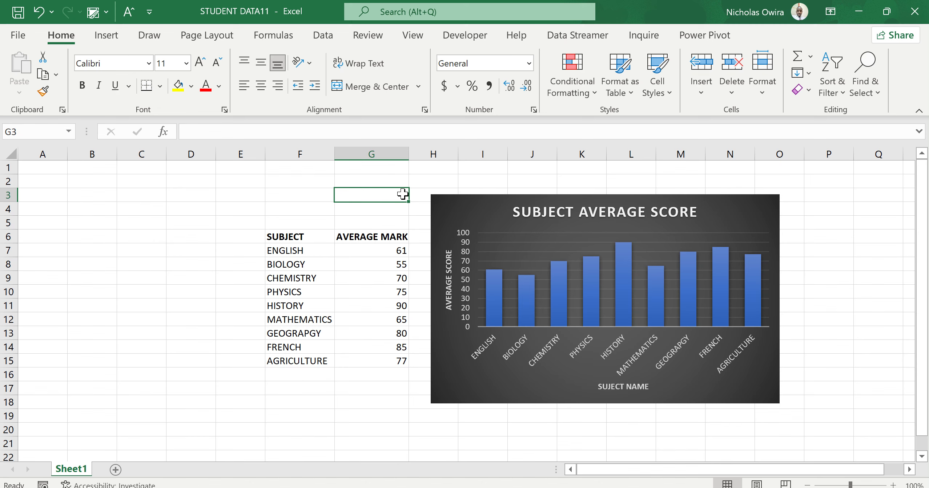
Move the chart title slightly up and to the right within the chart, and deselect the title
{"action": "left_click", "coordinate": [700, 203]}
{"action": "left_click_drag", "start_coordinate": [701, 202], "coordinate": [705, 200]}
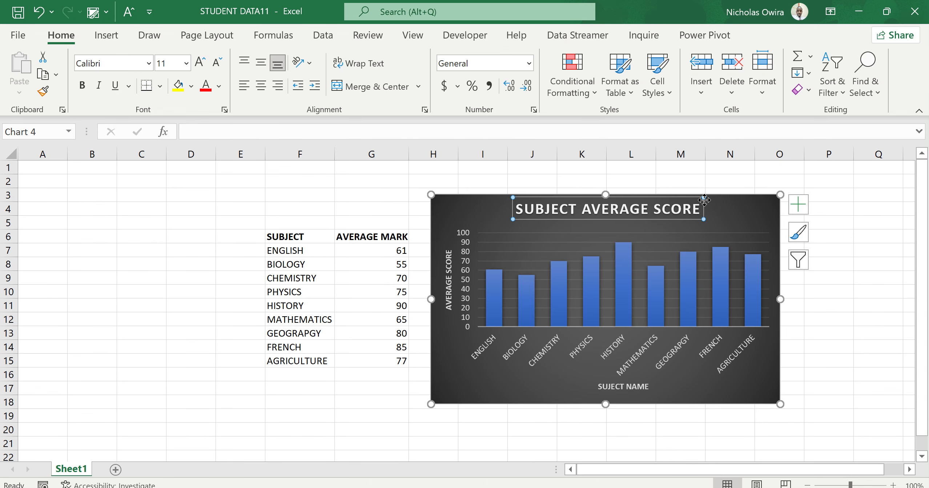
{"action": "left_click", "coordinate": [747, 205]}
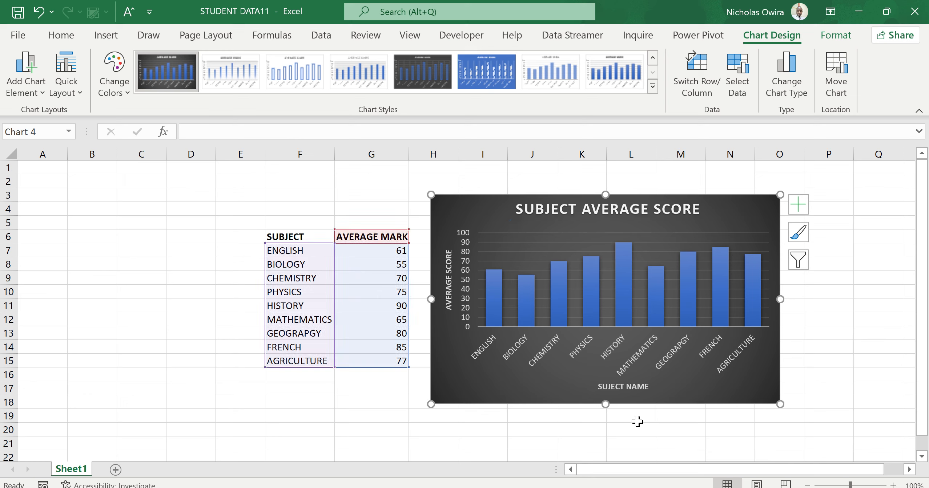